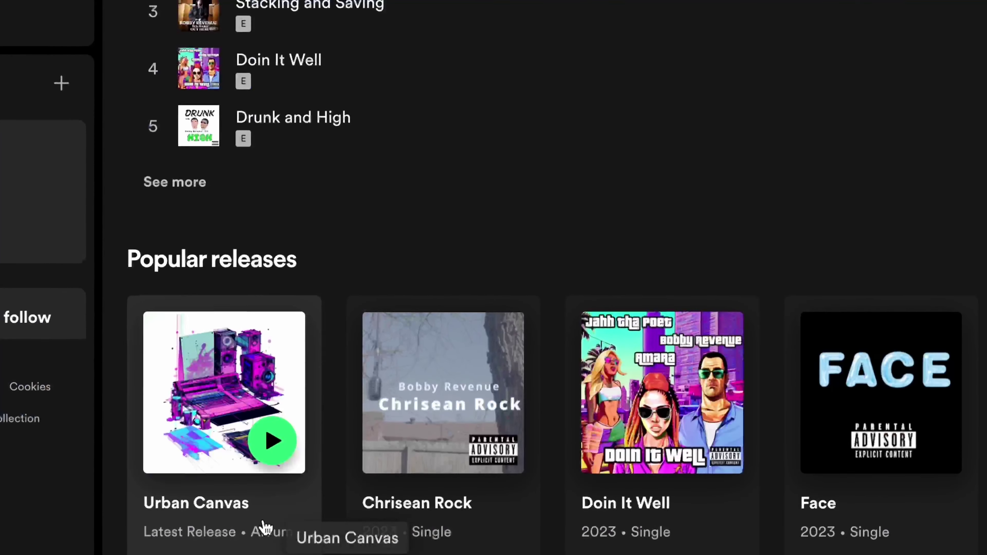
Open the Urban Canvas release and scroll through its nine-track list and back up.
left_click(273, 523)
scroll(377, 284, "down", 15)
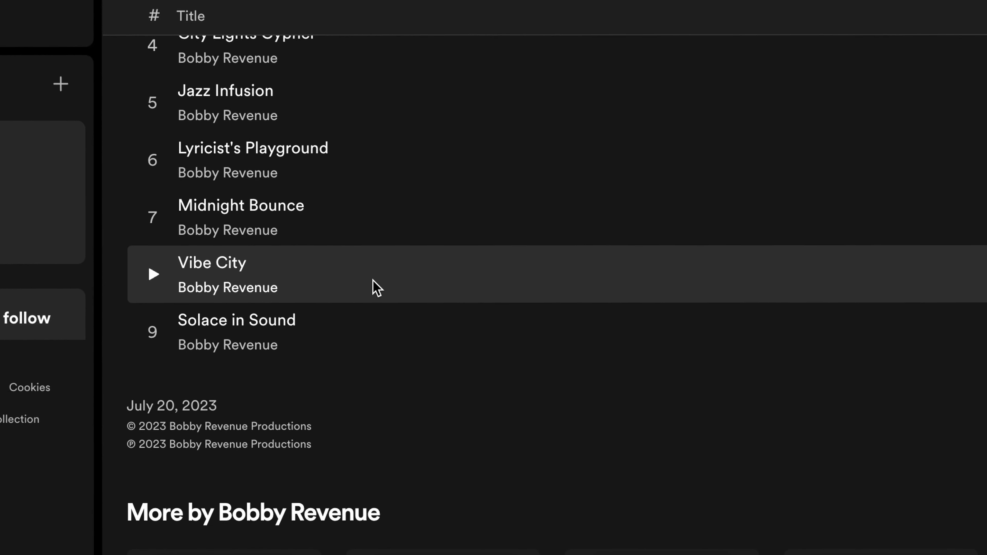
scroll(375, 287, "up", 15)
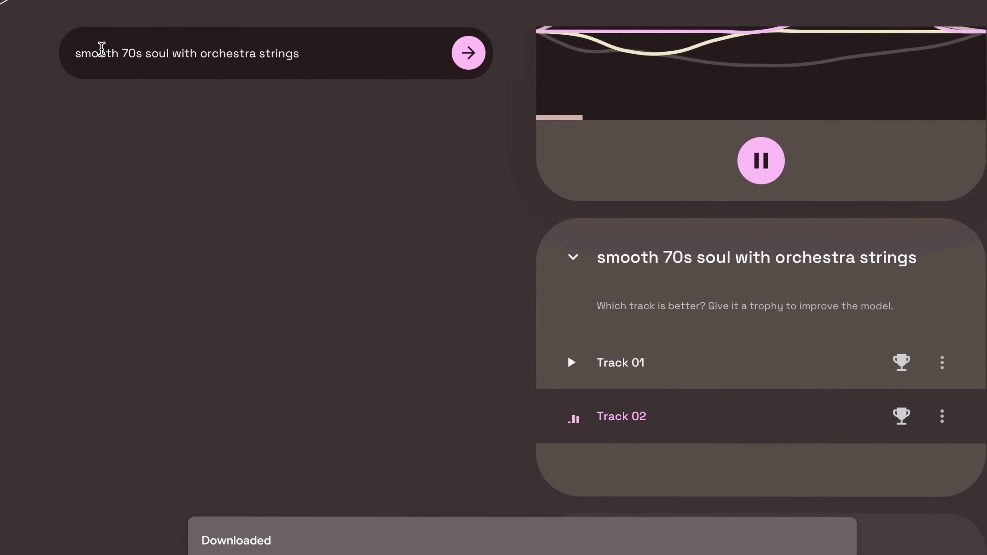
Replace 'smooth' with 'dark' in the prompt and generate 'dark 70s soul with orchestra strings'.
double_click(100, 52)
type("dark")
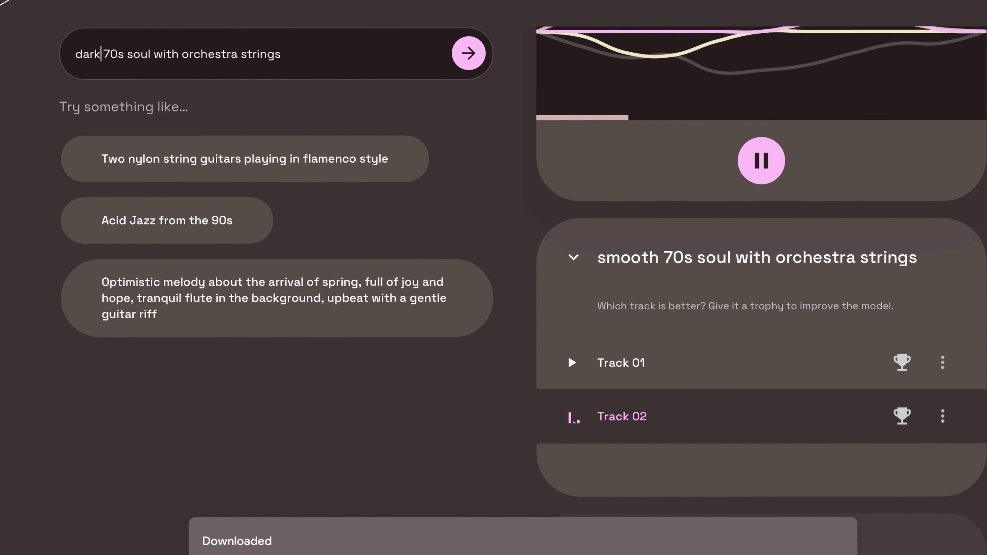
key("Return")
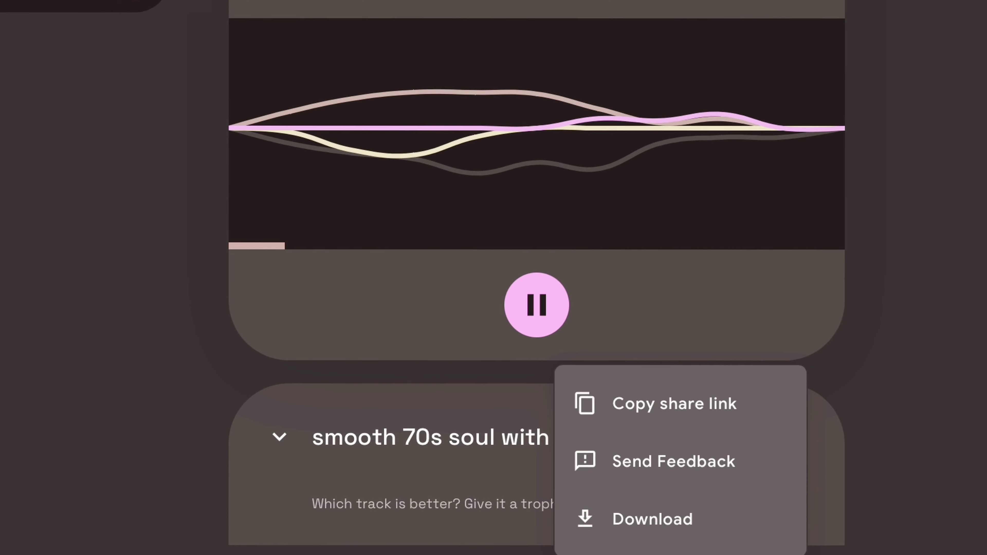
left_click(705, 530)
scroll(617, 544, "down", 3)
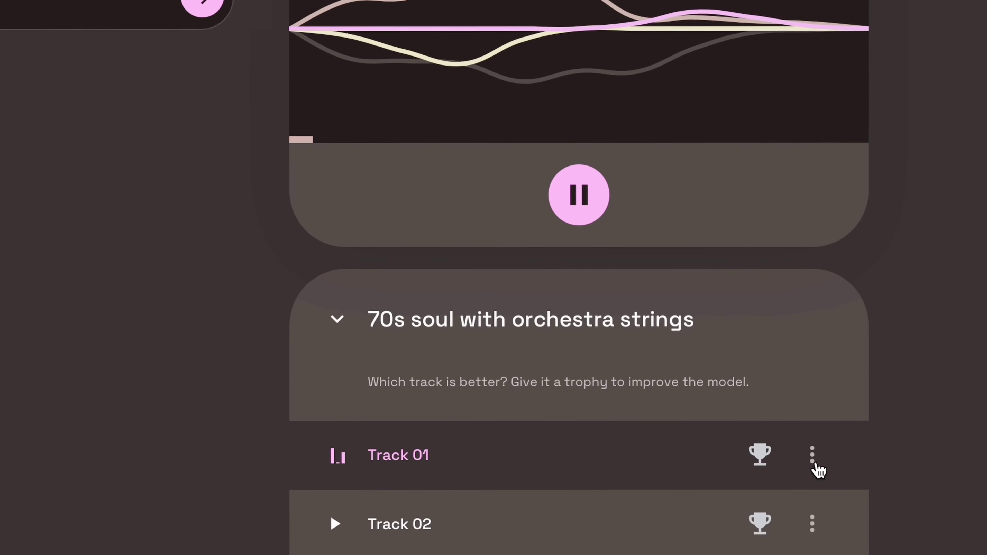
Download Track 02 of the orchestra-strings result, then generate tracks for the '70s soul' prompt.
left_click(814, 453)
left_click(822, 513)
left_click(815, 522)
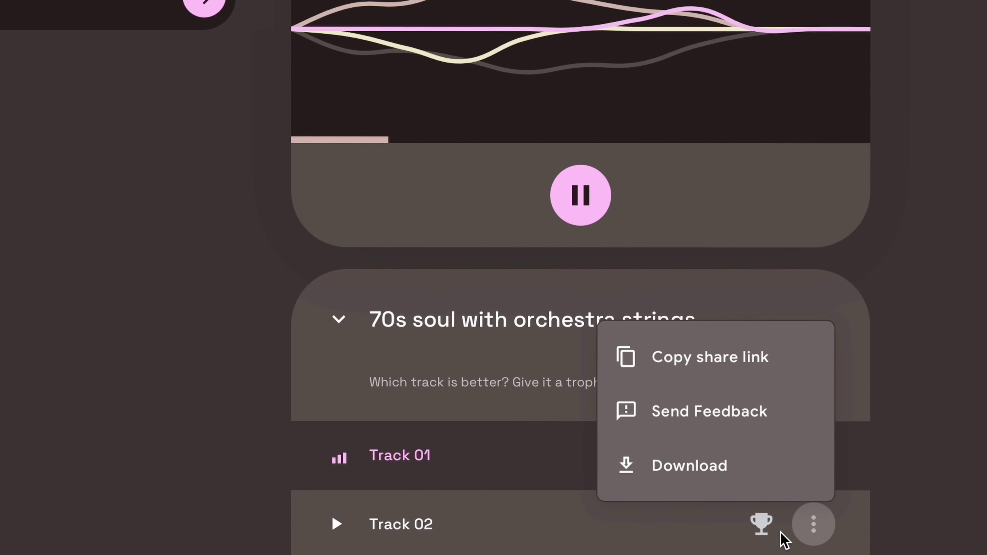
left_click(744, 484)
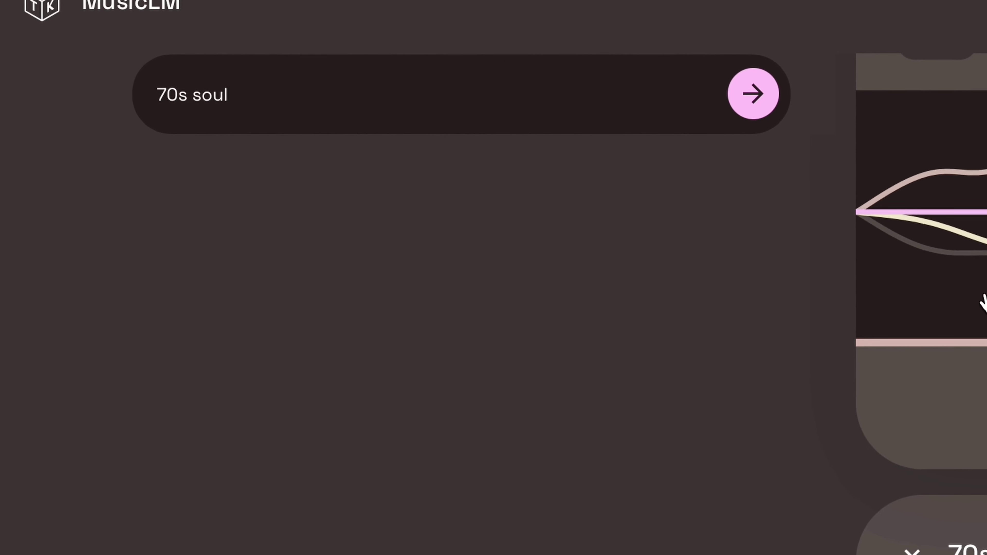
left_click(755, 95)
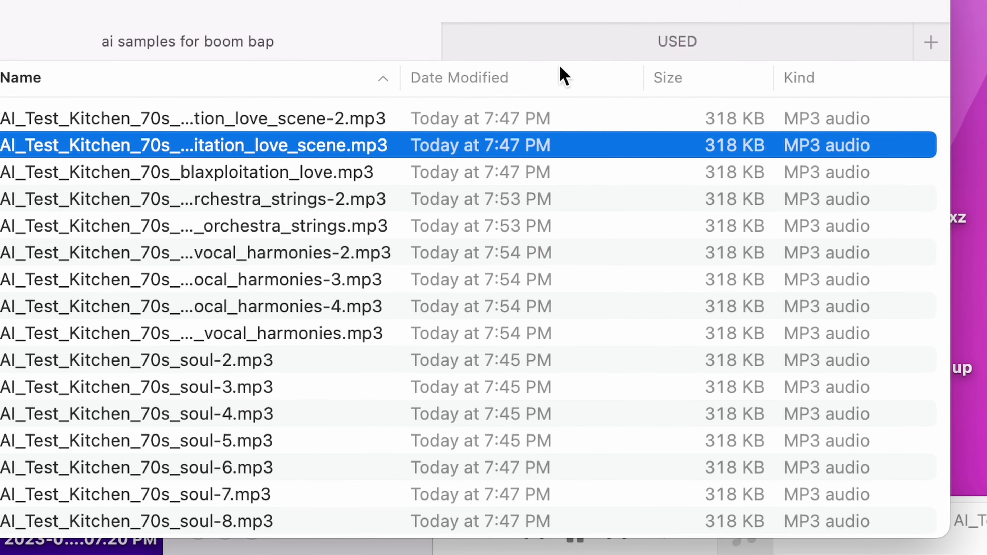
Preview and play the AI_Test_Kitchen_70s_blaxploitation_love.mp3 loop in the ai samples for boom bap folder.
left_click(559, 51)
left_click(335, 54)
key("Down")
key("space")
key("space")
double_click(179, 179)
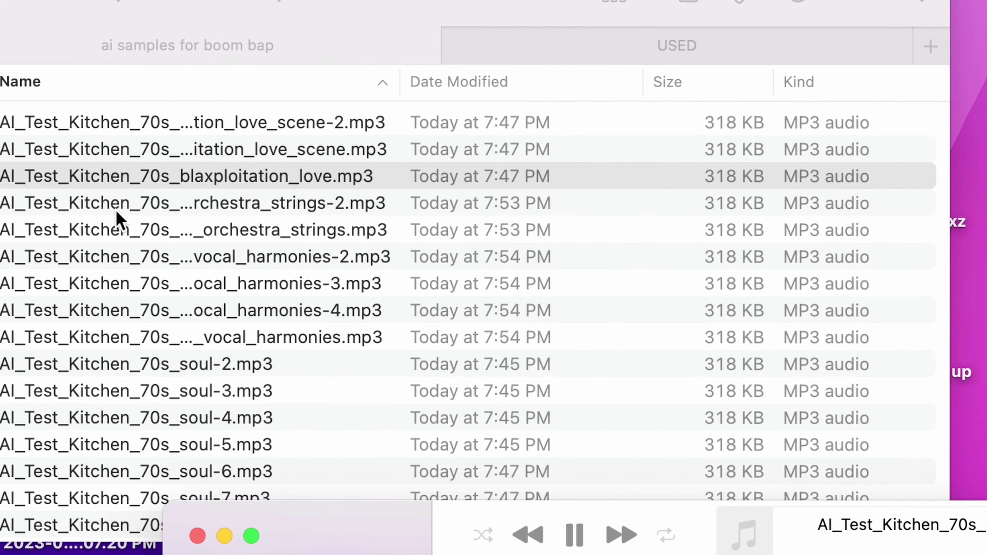
Download Track 01 and Track 02 of the '70s soul' results from MusicLM.
left_click(118, 212)
scroll(118, 211, "down", 2)
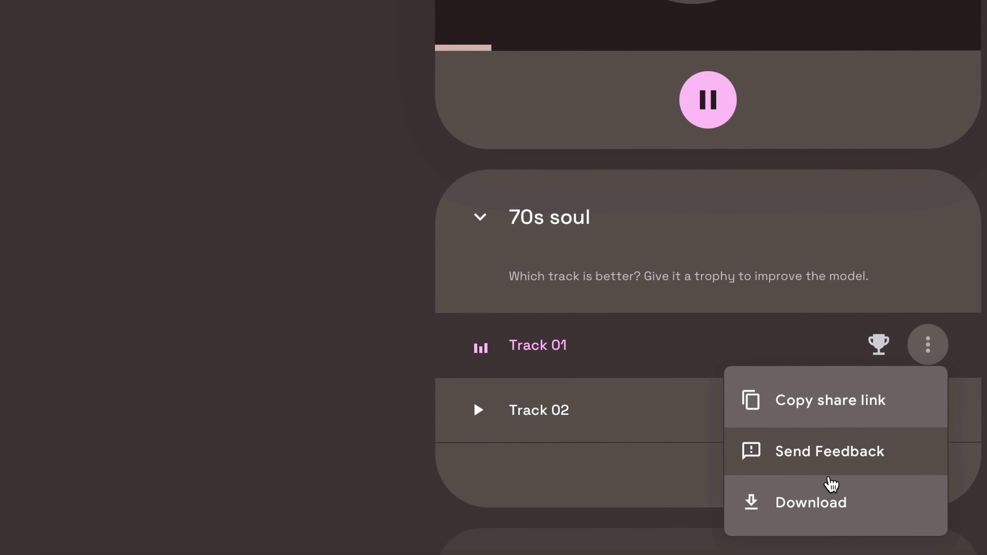
left_click(816, 502)
left_click(927, 413)
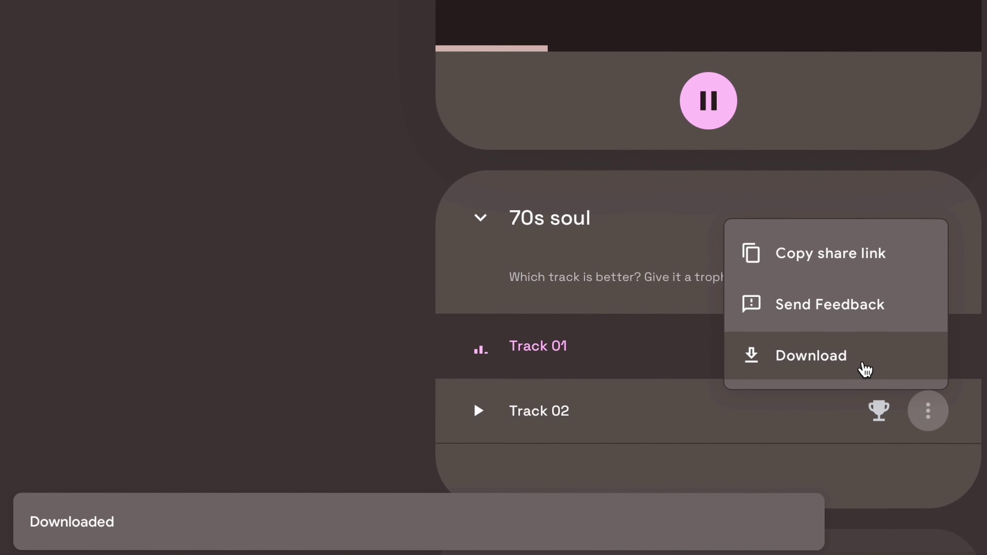
left_click(853, 352)
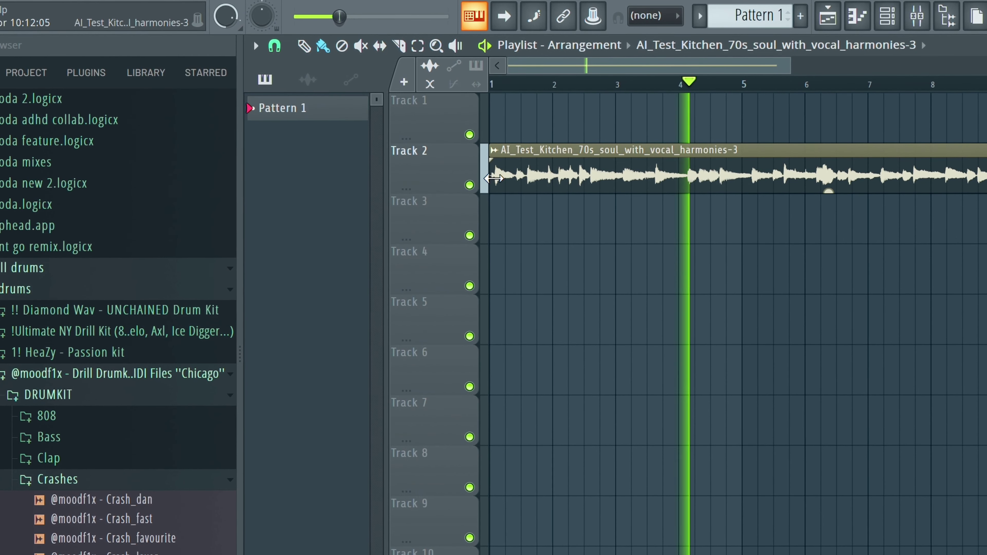
Drag the vocal harmonies clip's left edge on Track 2 to cut off its beginning.
left_click_drag(535, 192, 595, 194)
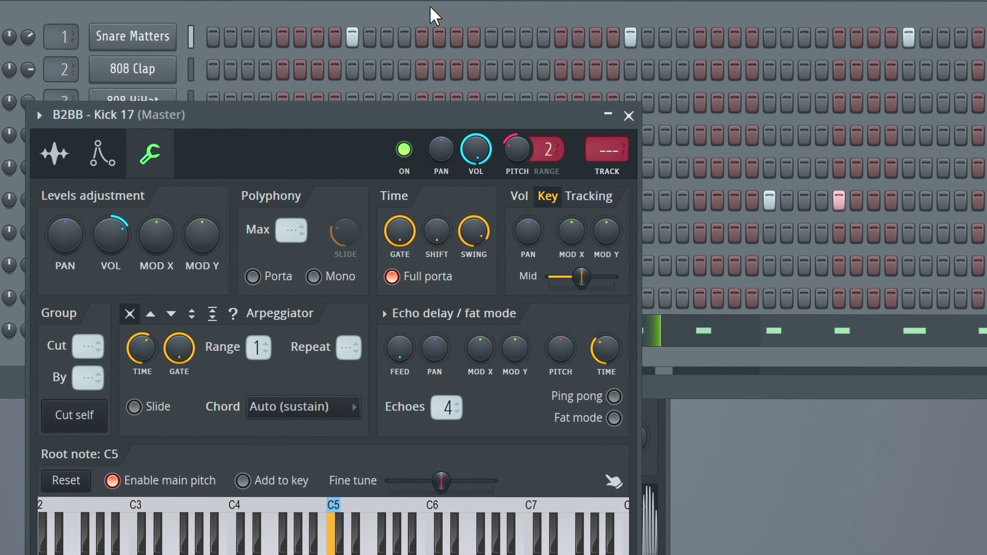
Select all nine WAV bounces and drop them onto LANDR for mastering.
left_click(432, 17)
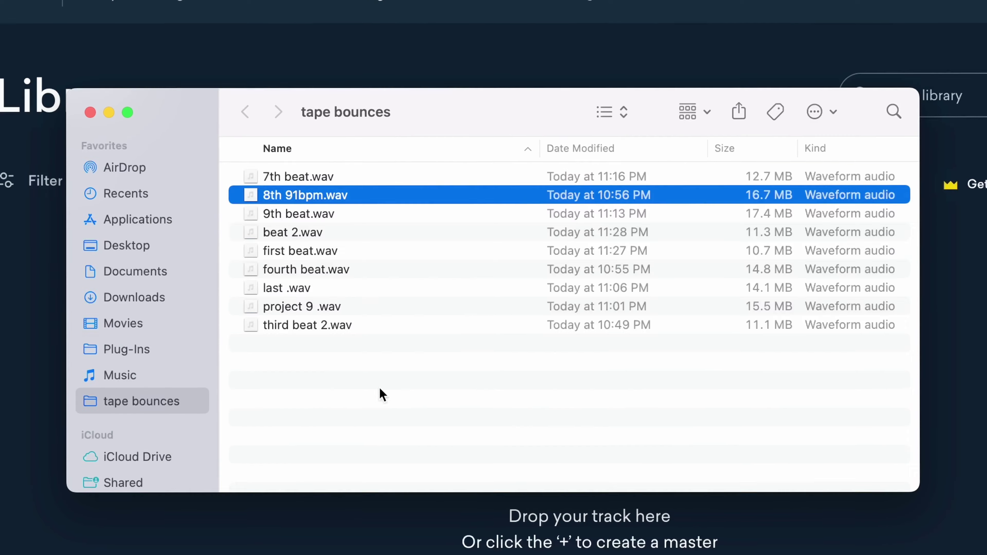
key("super+a")
left_click_drag(306, 284, 738, 521)
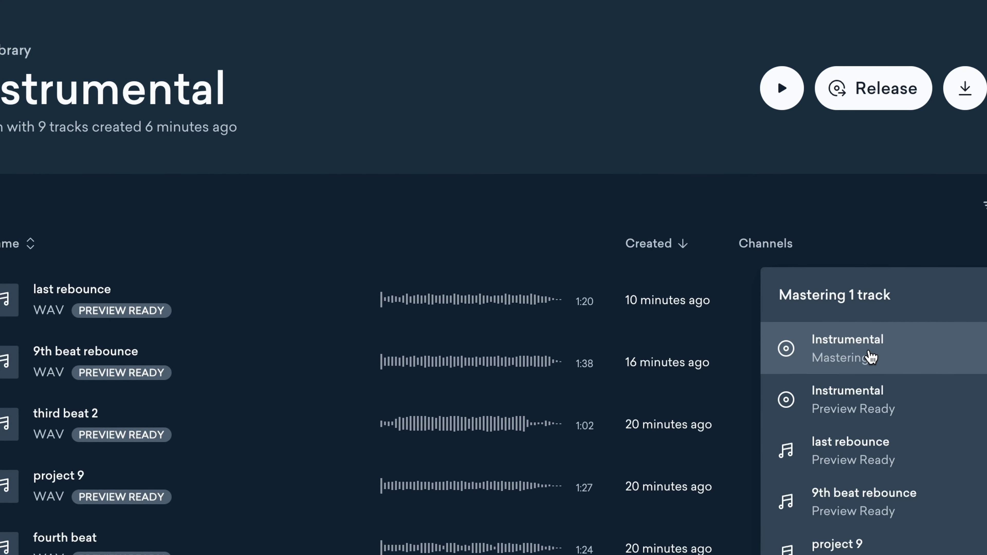
Download the nine mastered Instrumental tracks in MP3 format.
scroll(425, 138, "down", 3)
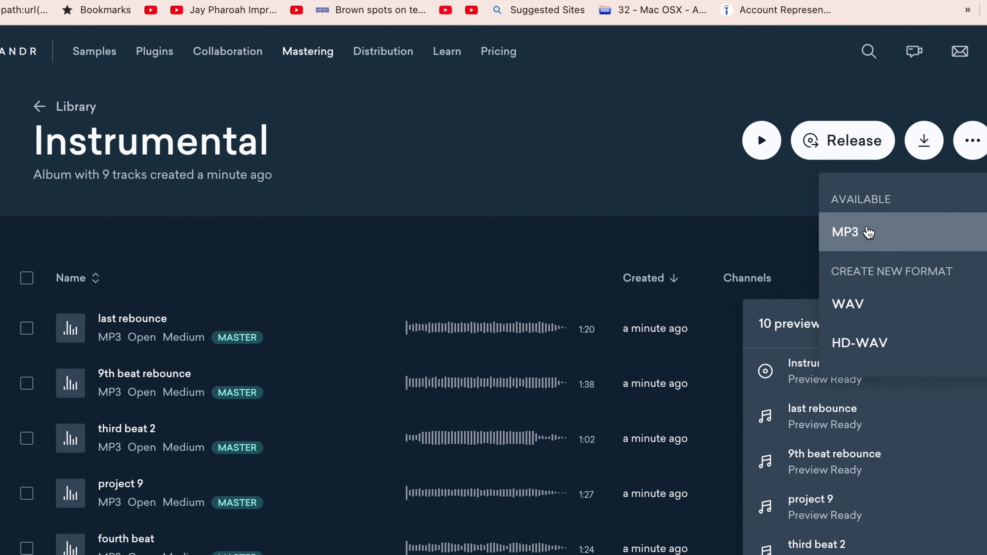
left_click(870, 231)
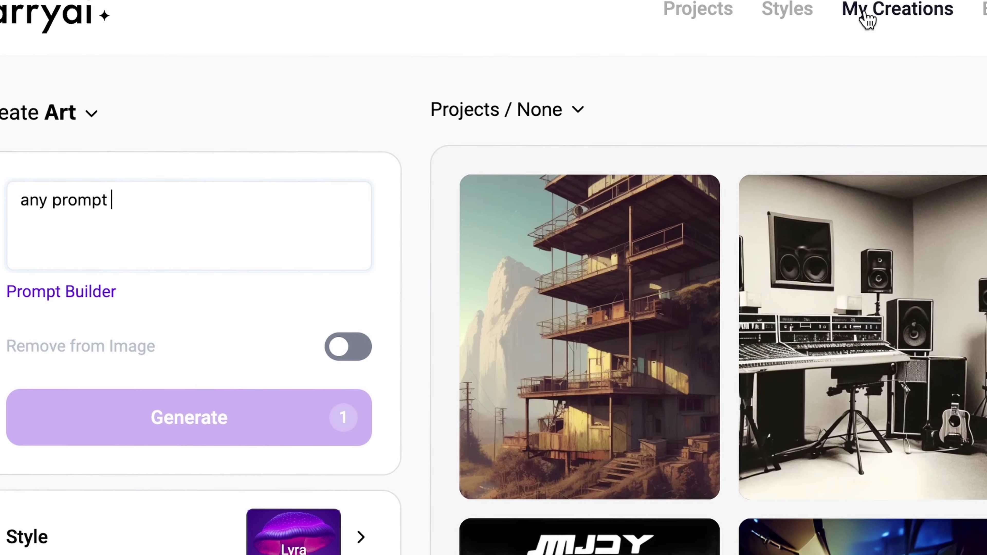
left_click(866, 17)
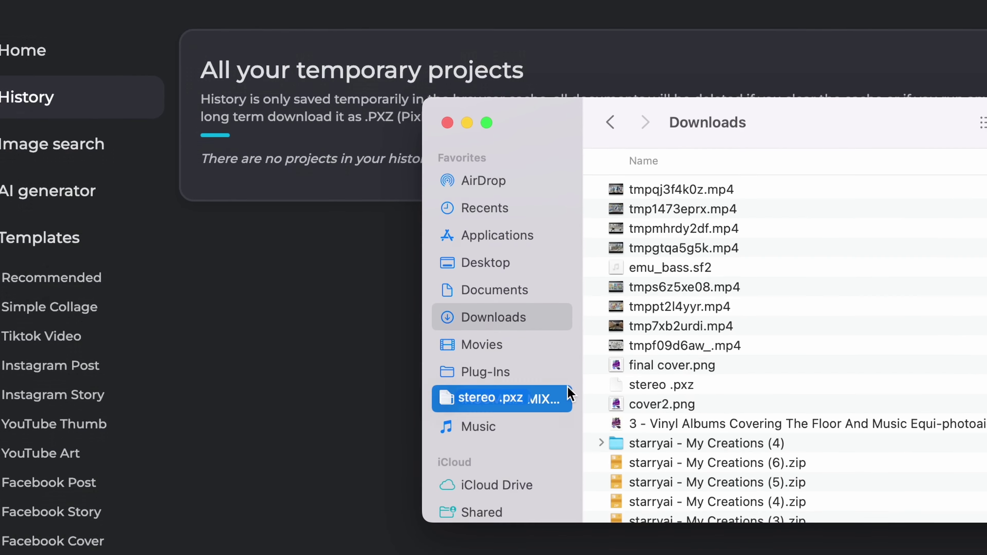
left_click_drag(569, 392, 450, 376)
Open final cover.png in Pixlr at its original 3000 x 3000 size.
left_click(745, 366)
left_click(531, 347)
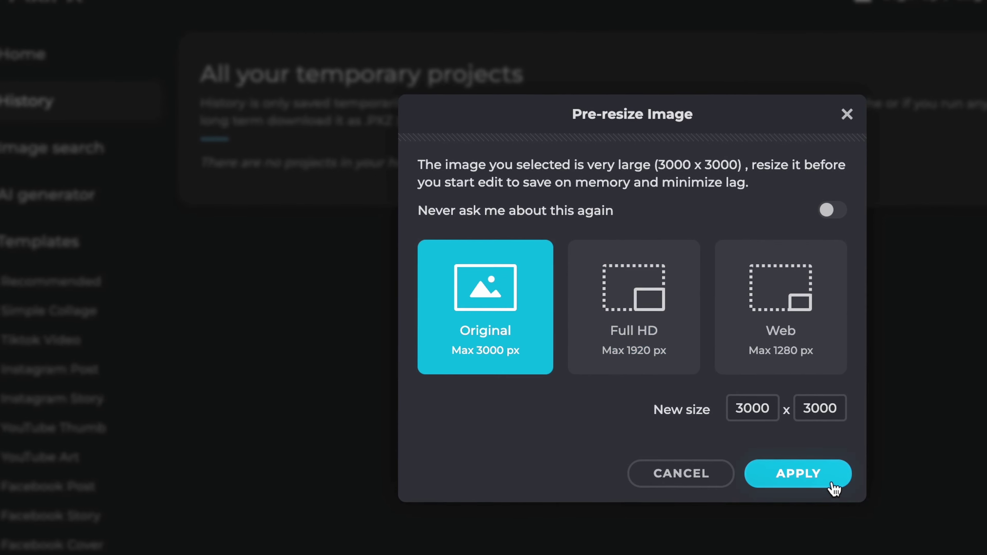
left_click(806, 469)
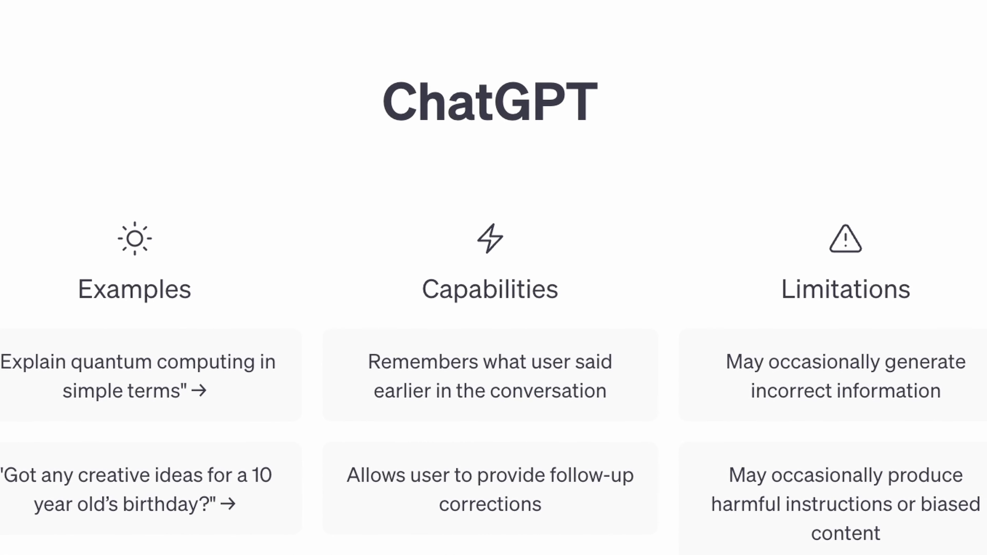
Send the track-title request, then copy that prompt and paste it into the message box again.
key("Return")
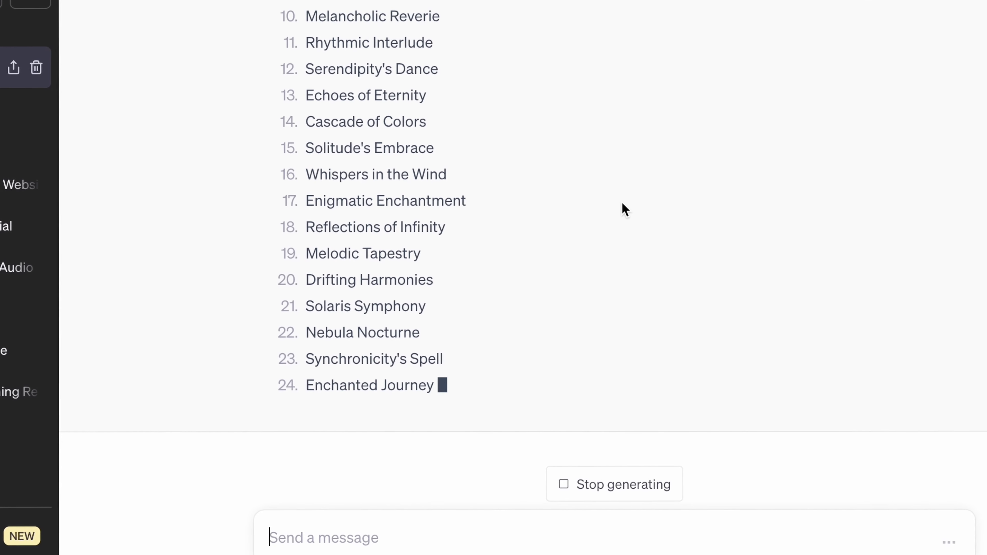
scroll(622, 202, "up", 10)
triple_click(461, 2)
key("ctrl+c")
left_click(460, 541)
key("ctrl+v")
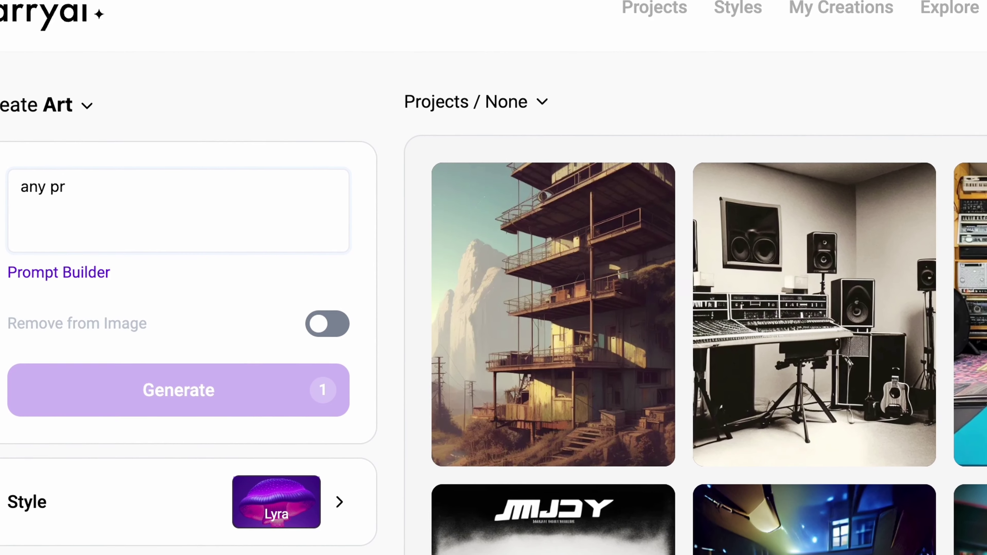
Start typing the cover-art description in starryai's Create Art prompt box.
type("o")
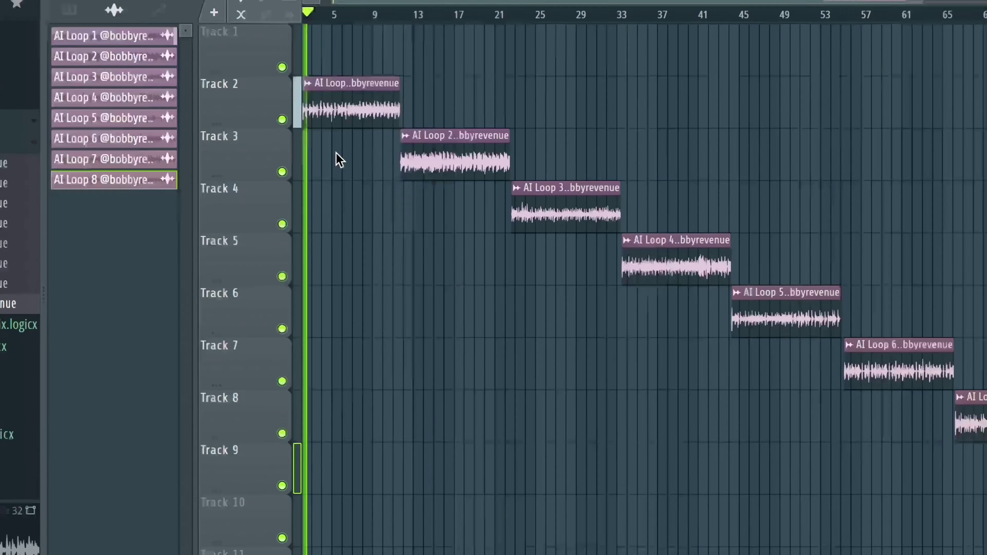
scroll(335, 158, "up", 2)
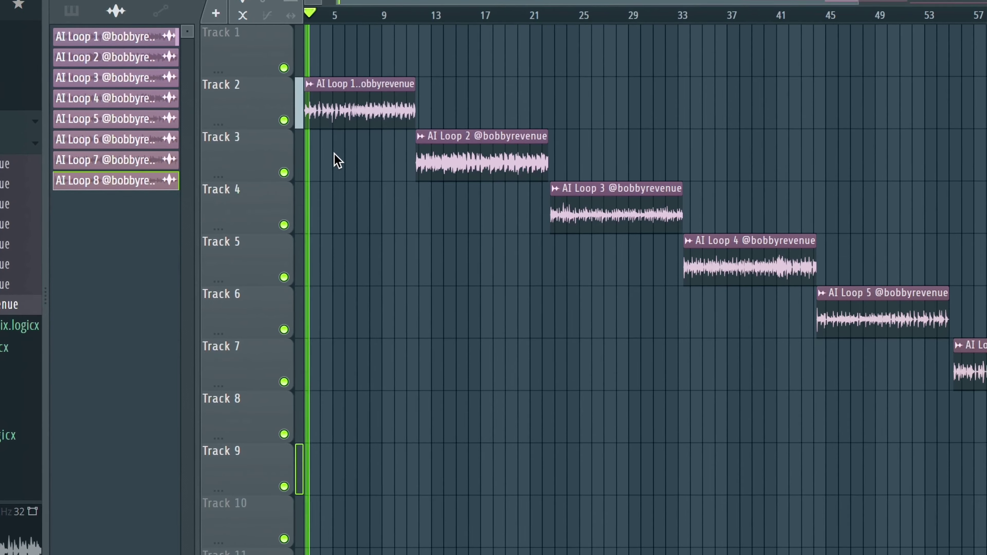